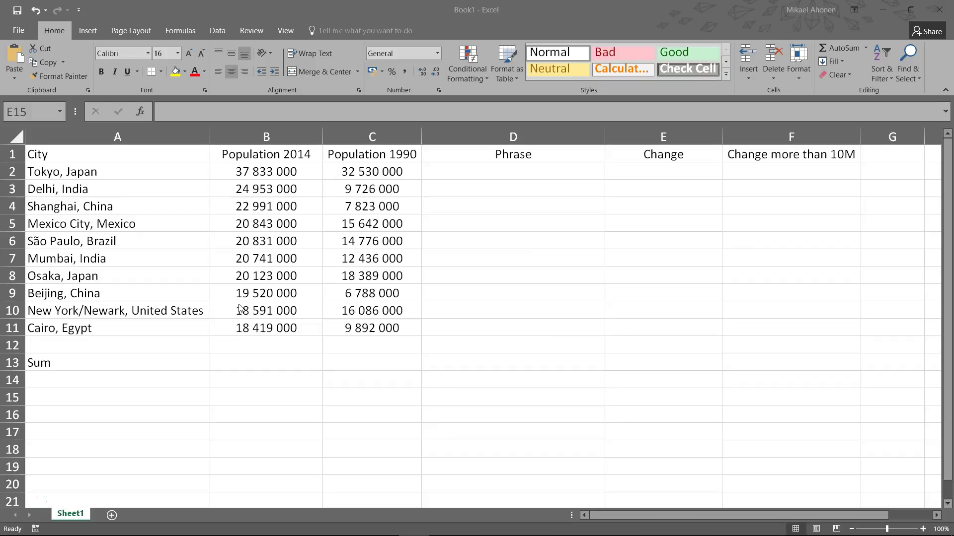
Start a formula in D2 with the text "The population is "
left_click(250, 300)
left_click(507, 172)
left_click(507, 172)
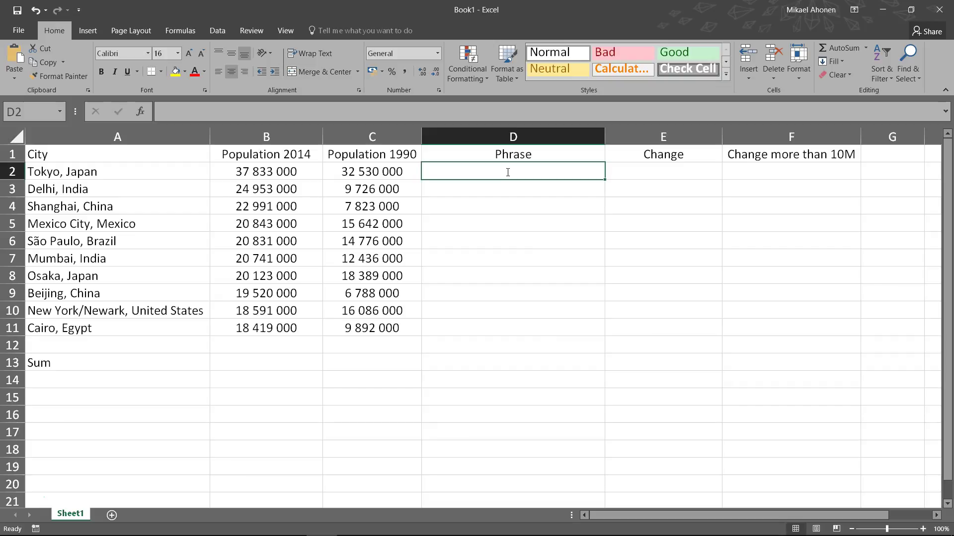
type("=")
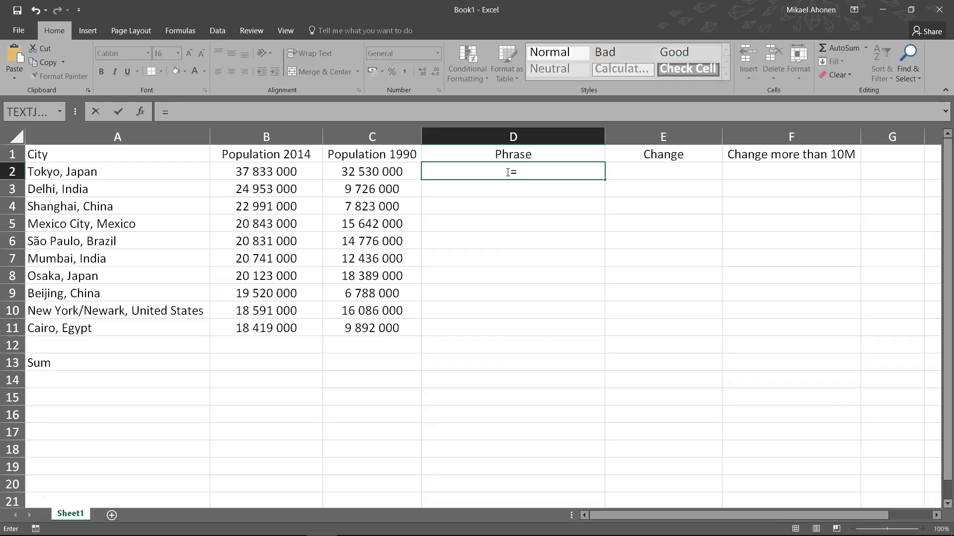
left_click(505, 118)
left_click(251, 134)
type("\"The population is ")
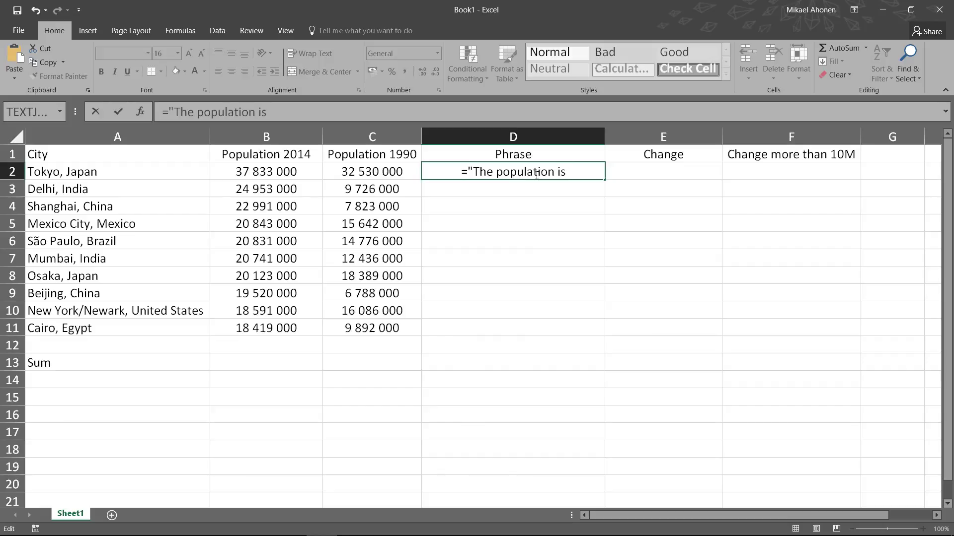
type("\"")
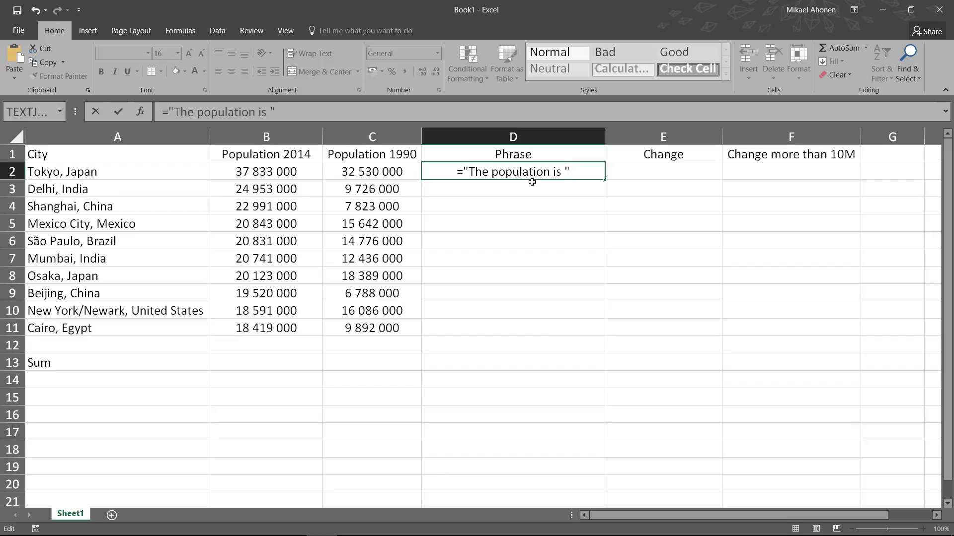
Join Tokyo's 2014 population from B2 with & and commit the D2 formula
type("&")
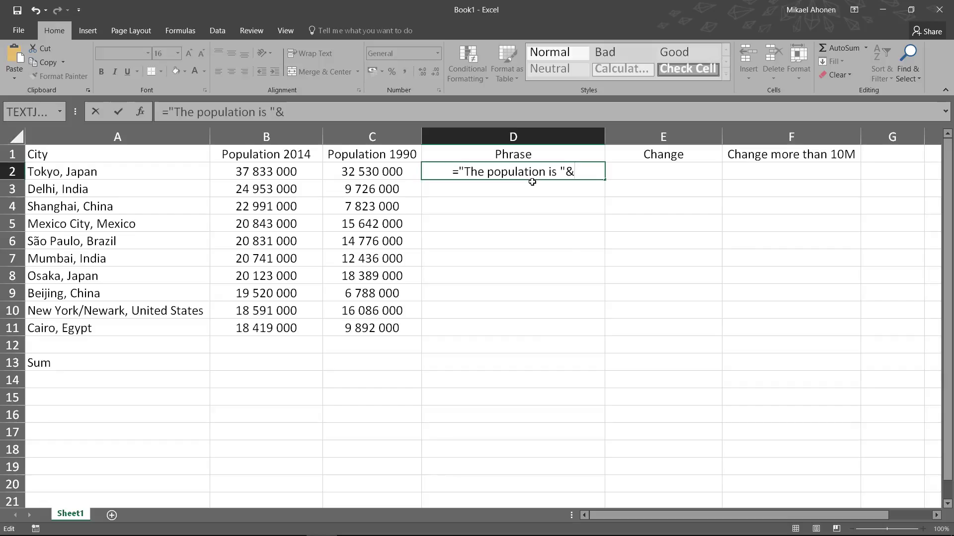
left_click(519, 180)
type("b2")
key("BackSpace")
key("BackSpace")
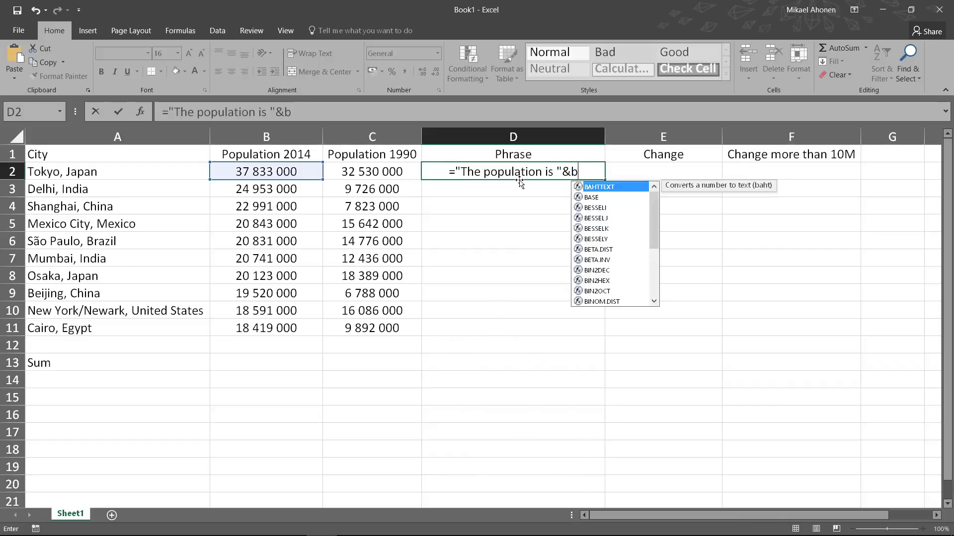
left_click(310, 170)
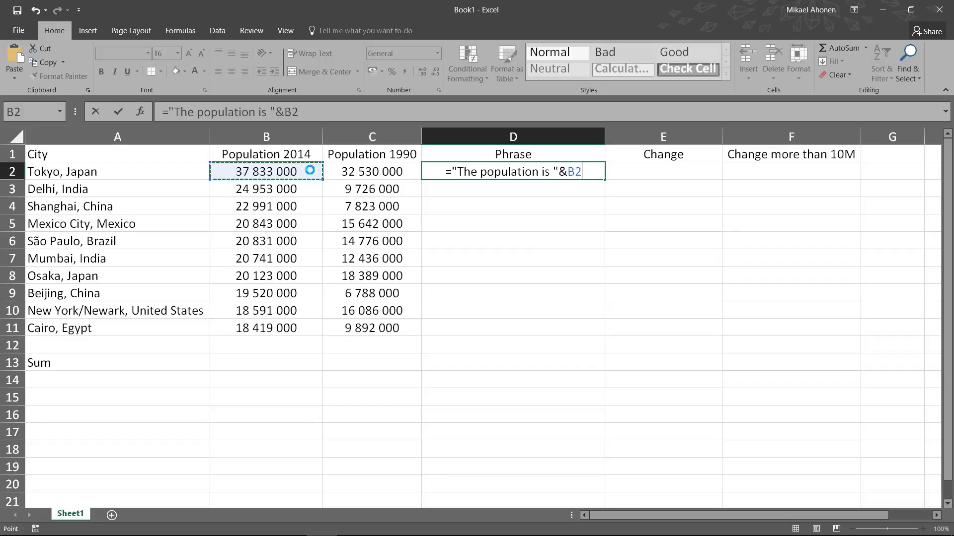
key("Return")
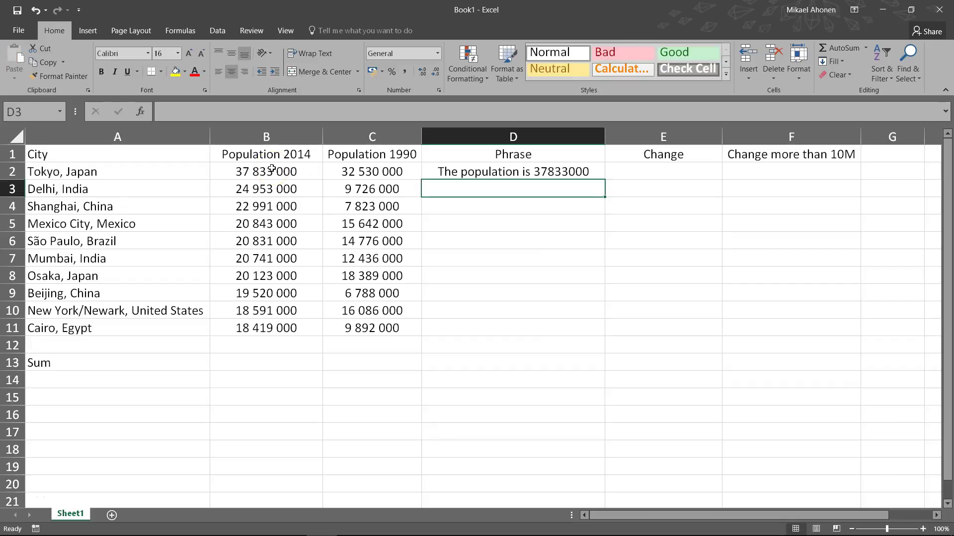
Copy the D2 phrase formula down into D3:D11 for Delhi through Cairo
left_click(440, 171)
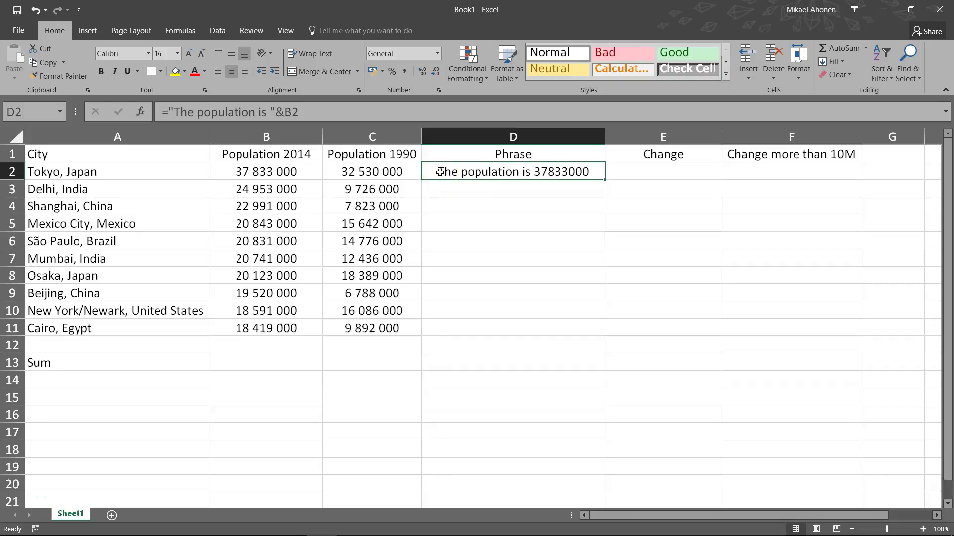
key("ctrl+c")
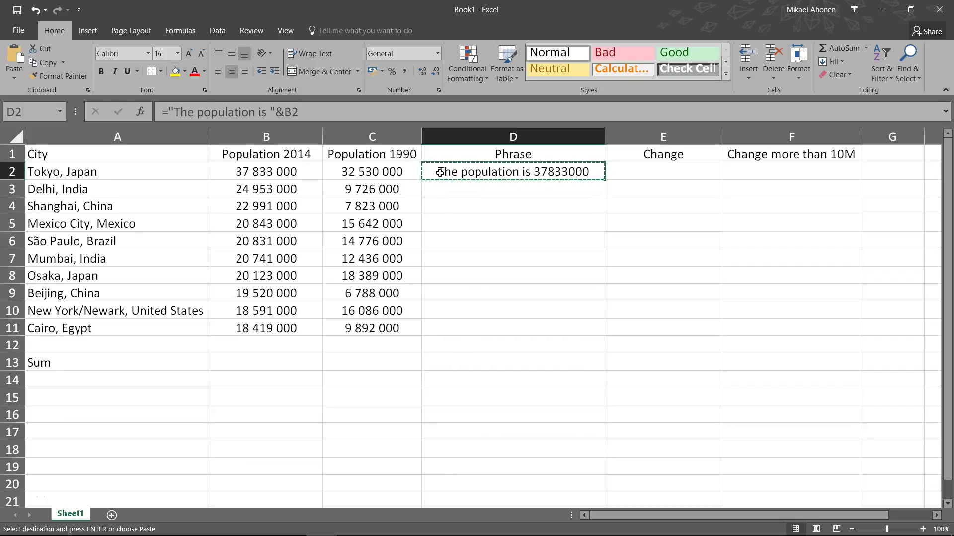
key("Down")
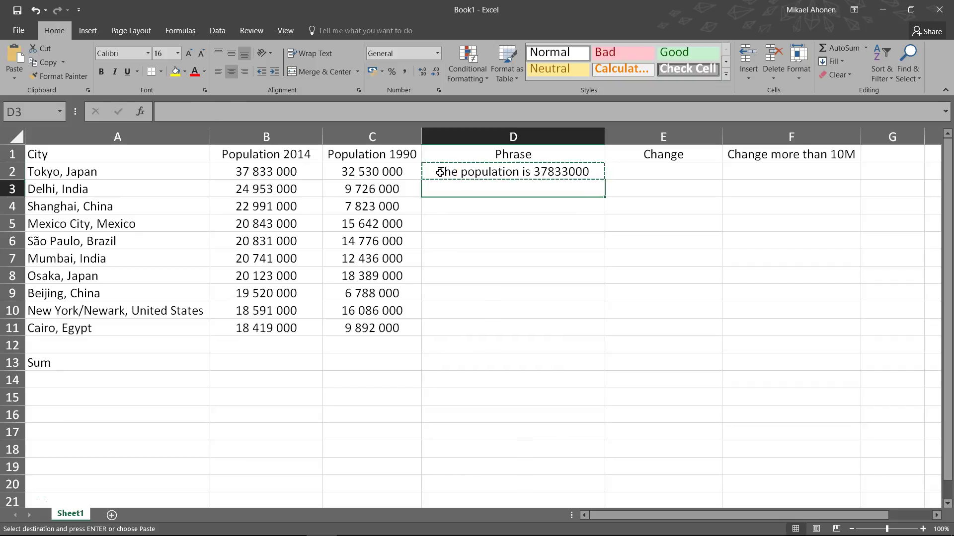
key("shift+Down")
key("shift+Down")
key("shift+Down")
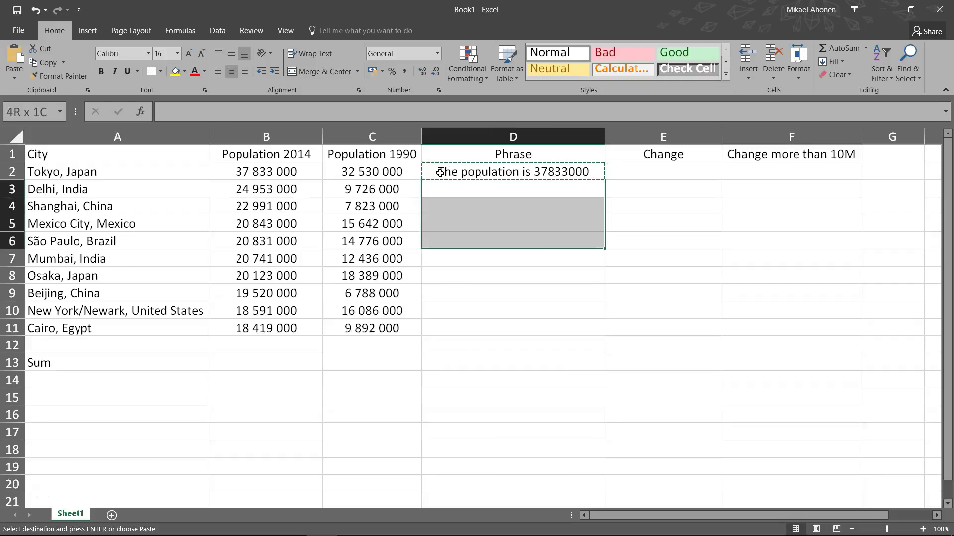
key("shift+Down")
key("shift+Down")
key("shift+Down")
key("shift+Down")
key("shift+Down")
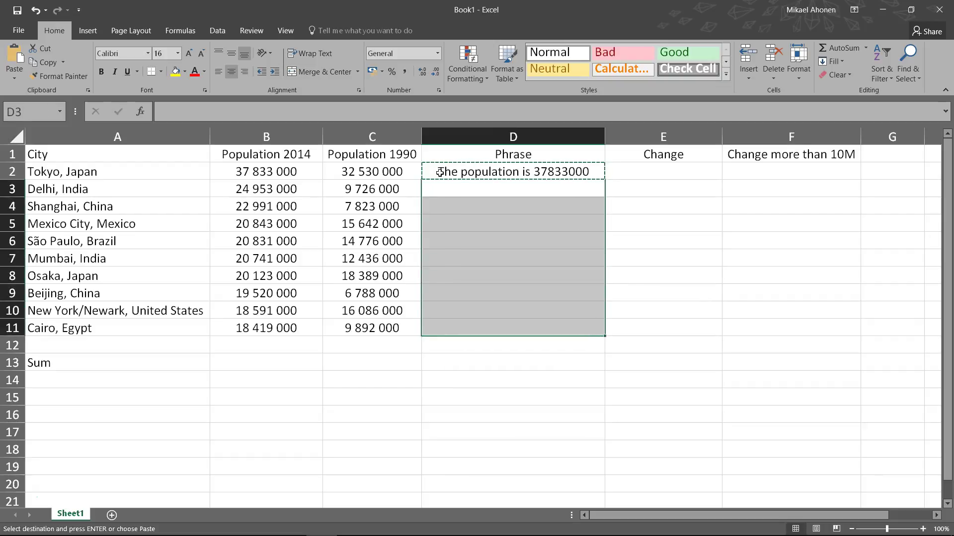
key("ctrl+v")
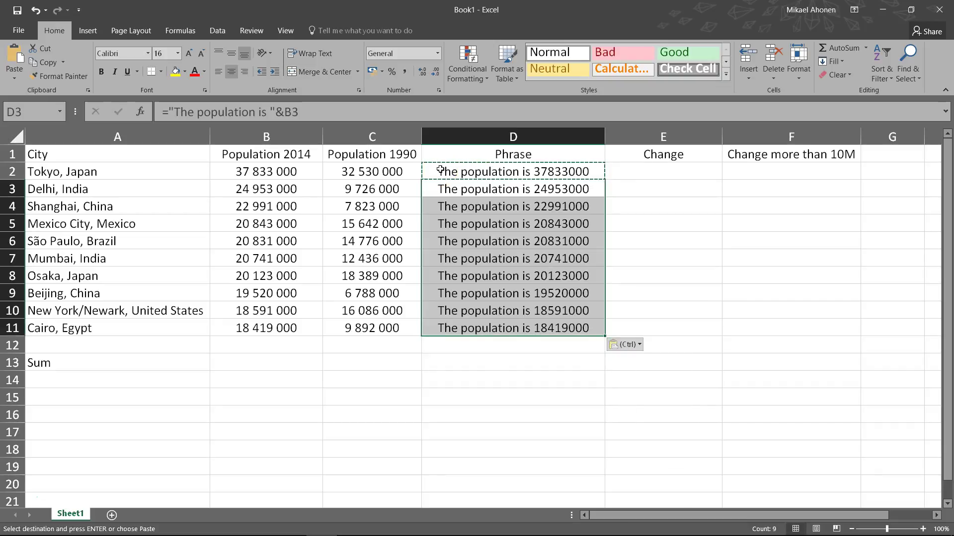
key("Escape")
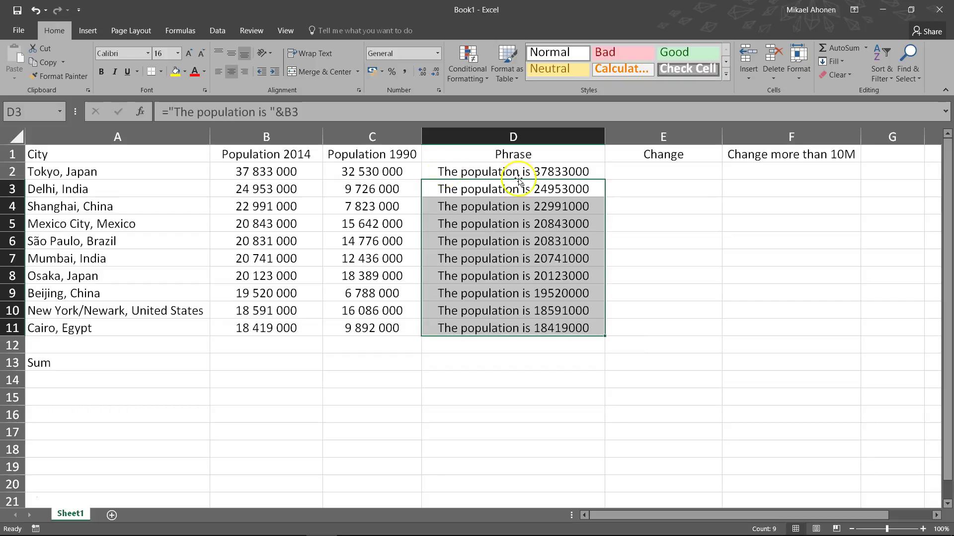
left_click(630, 170)
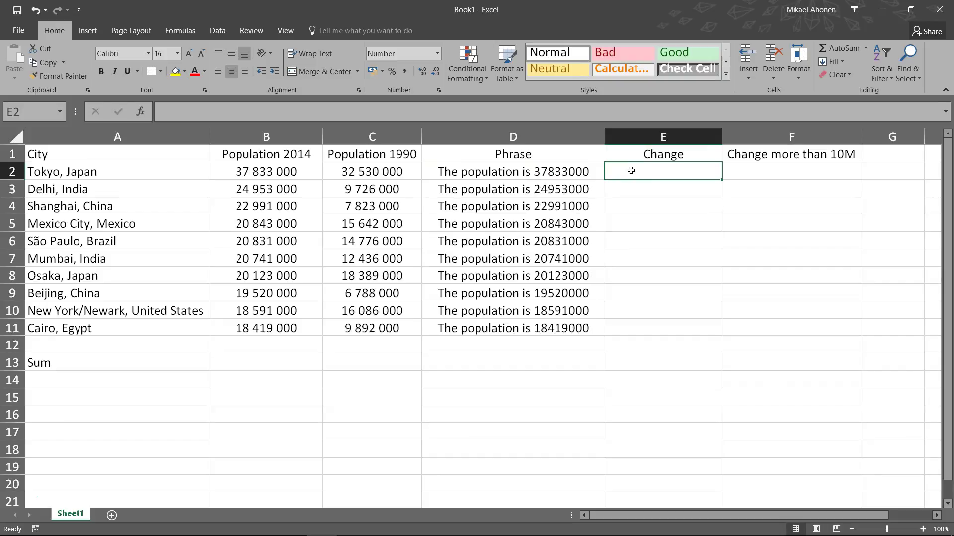
Enter =B2-C2 in E2, giving Tokyo's change of 5 303 000
type("=")
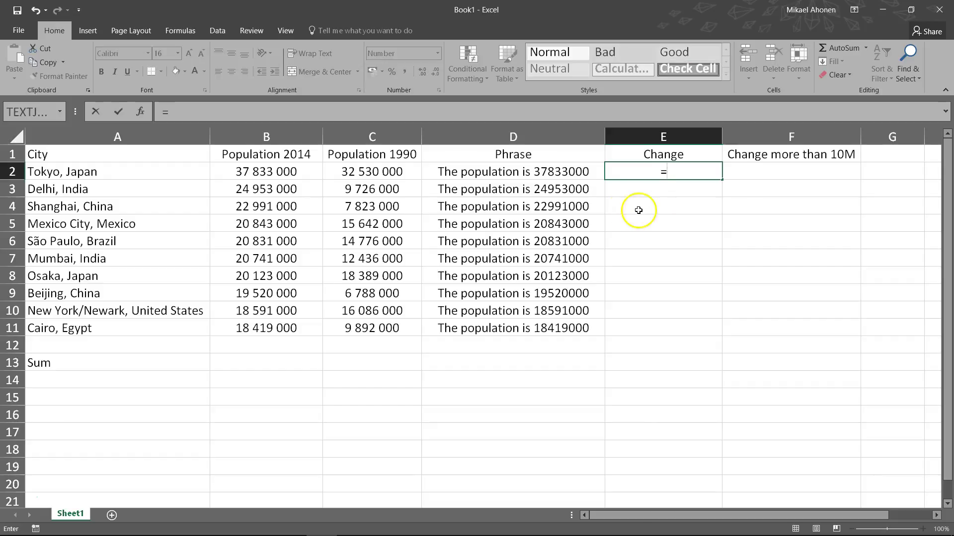
left_click(314, 172)
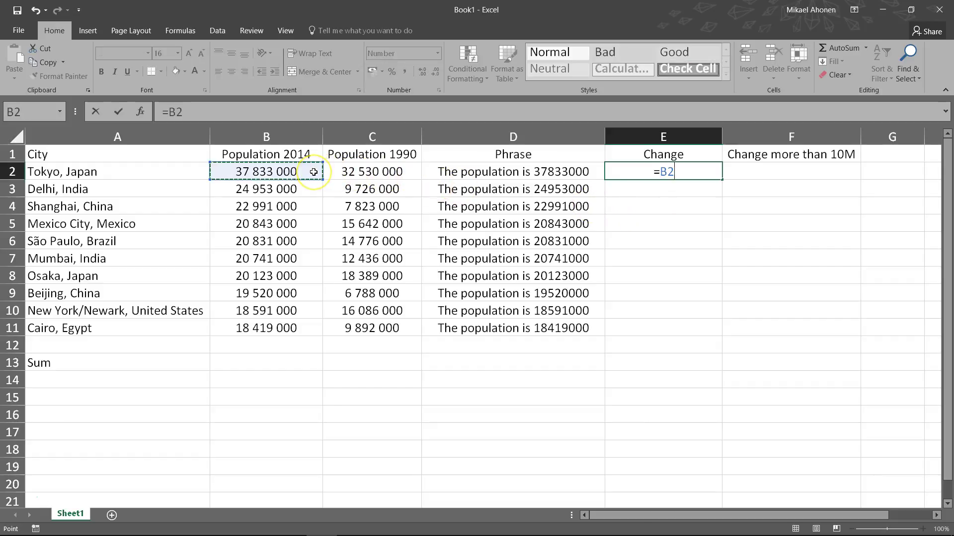
type("-")
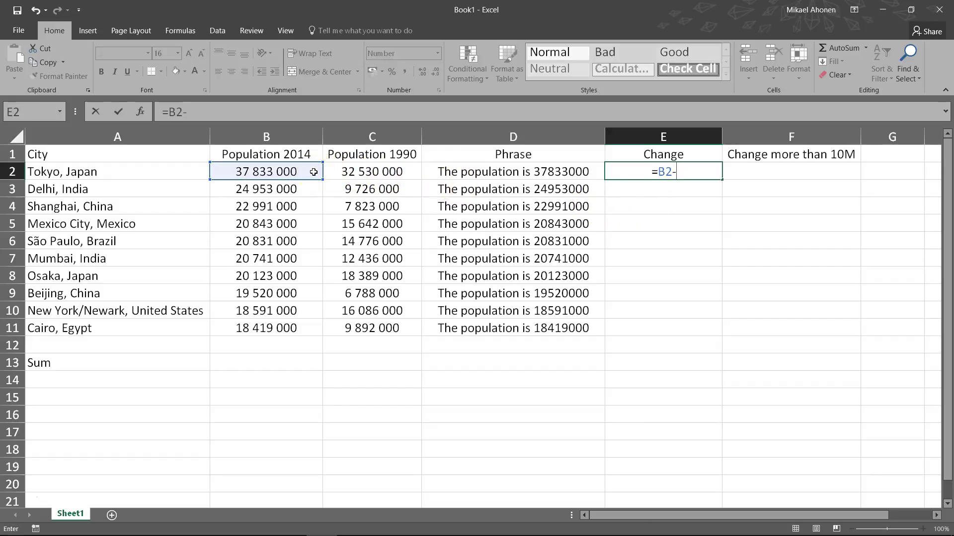
left_click(350, 172)
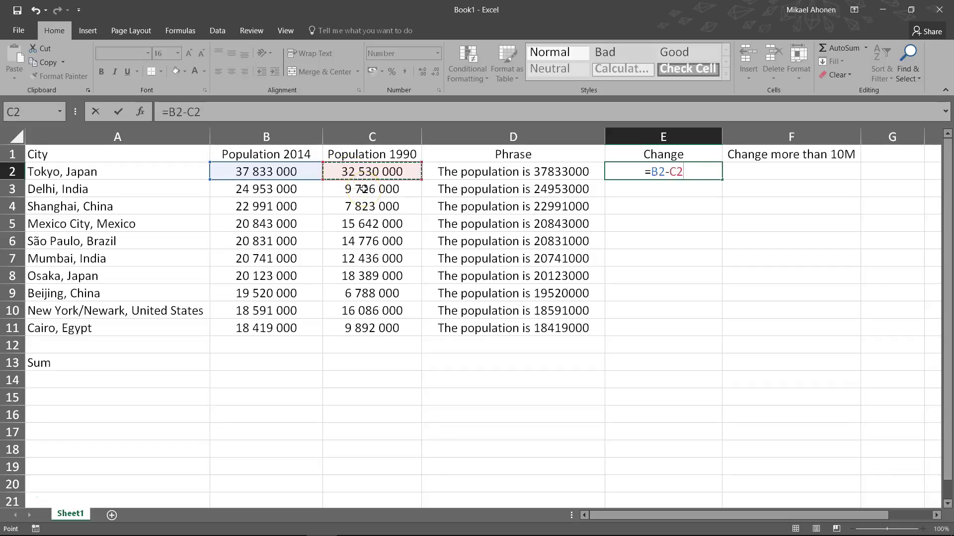
key("Return")
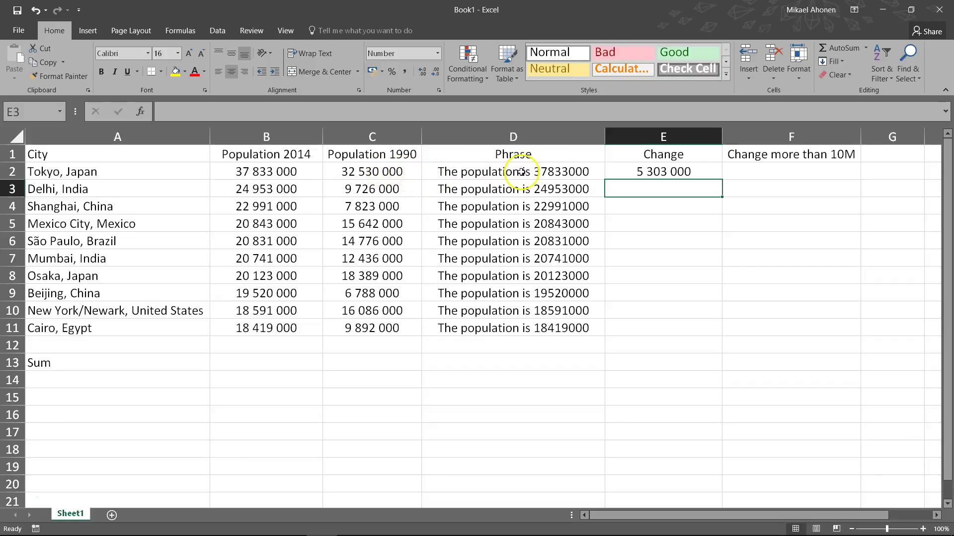
Copy the E2 change formula into E3:E11, from Delhi's 15 227 000 to Cairo's 8 527 000
left_click(632, 171)
right_click(632, 171)
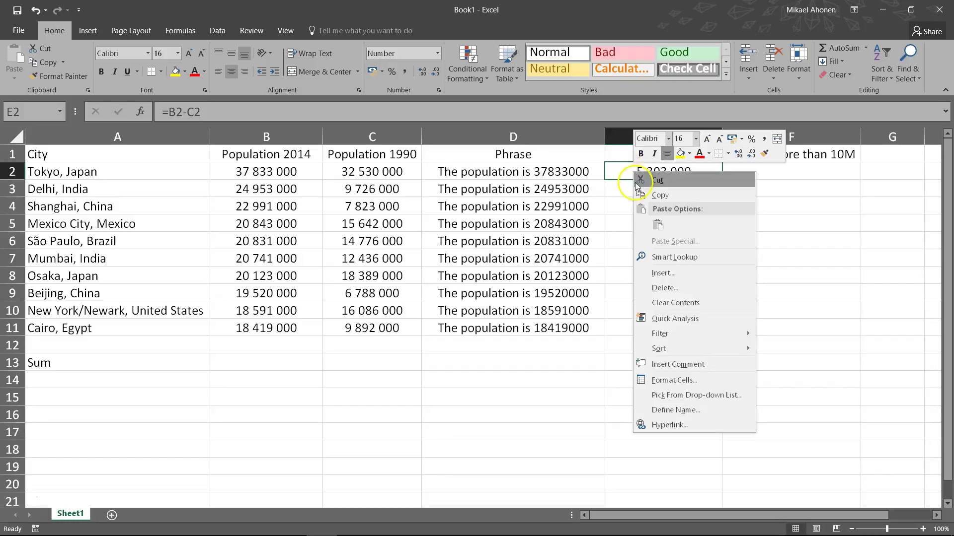
left_click(661, 194)
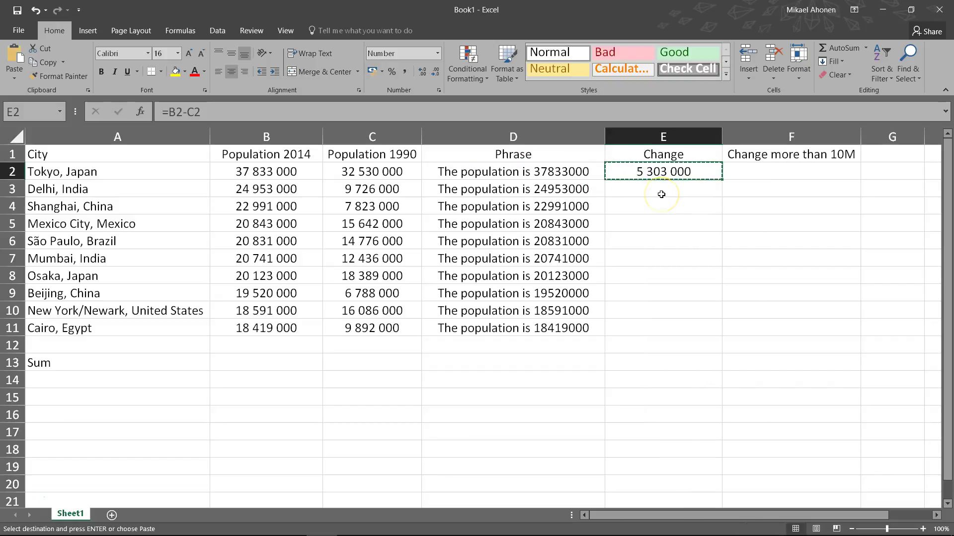
left_click_drag(660, 192, 652, 324)
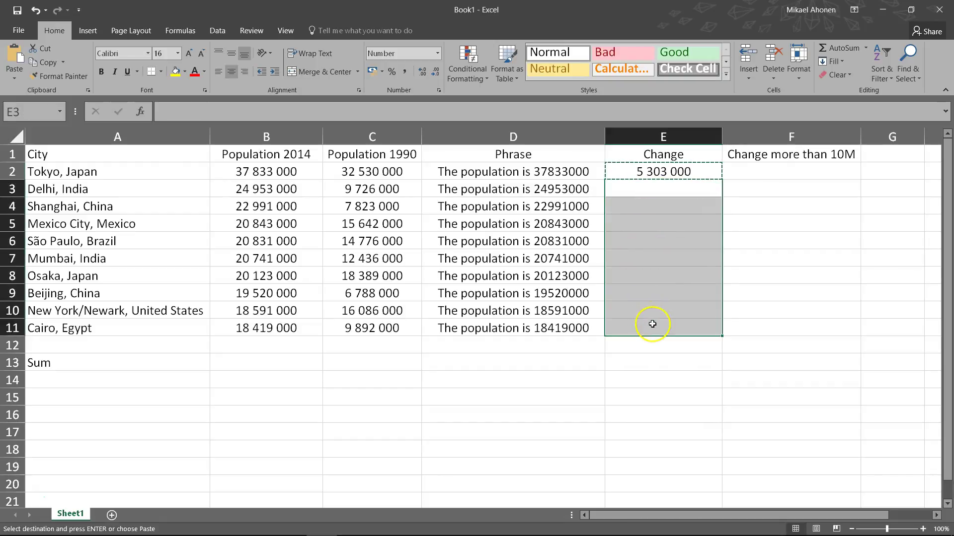
right_click(652, 324)
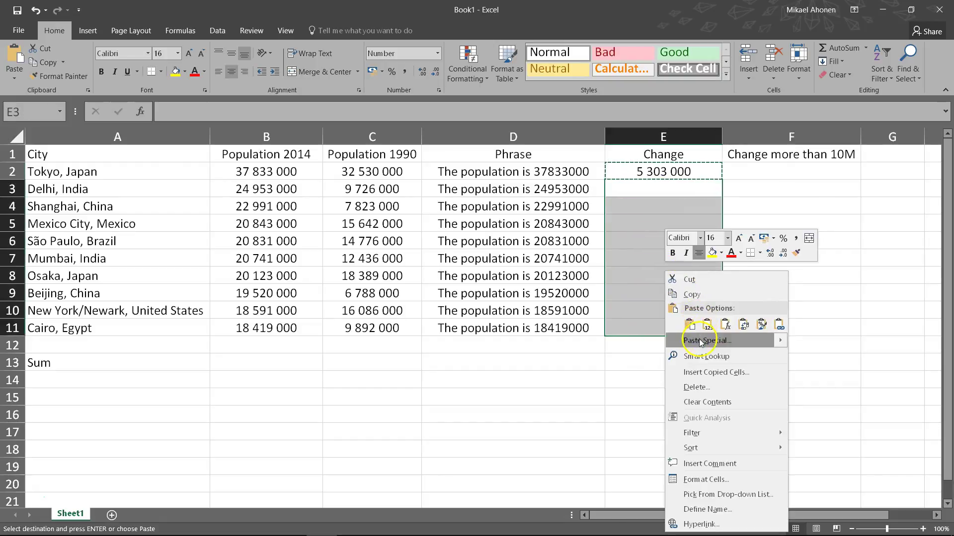
left_click(689, 324)
key("Escape")
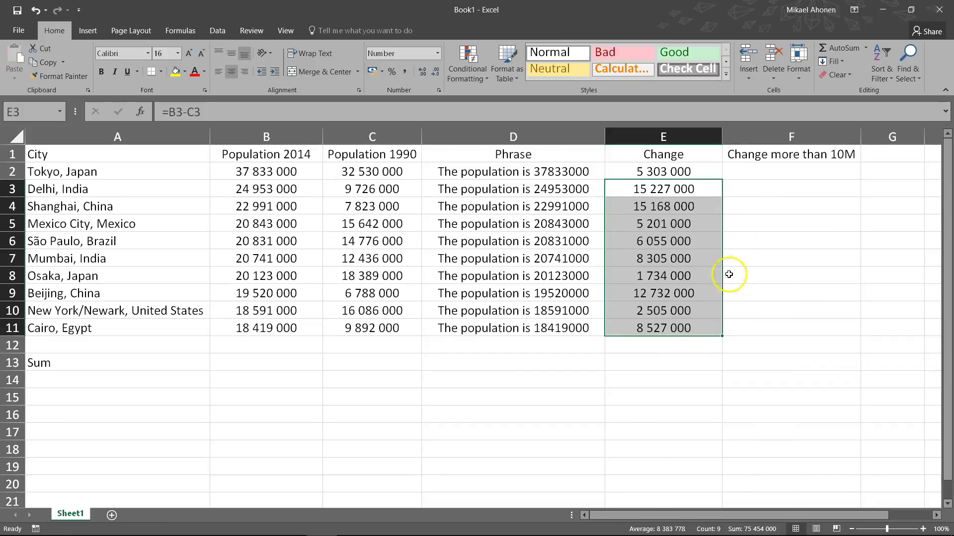
left_click(764, 175)
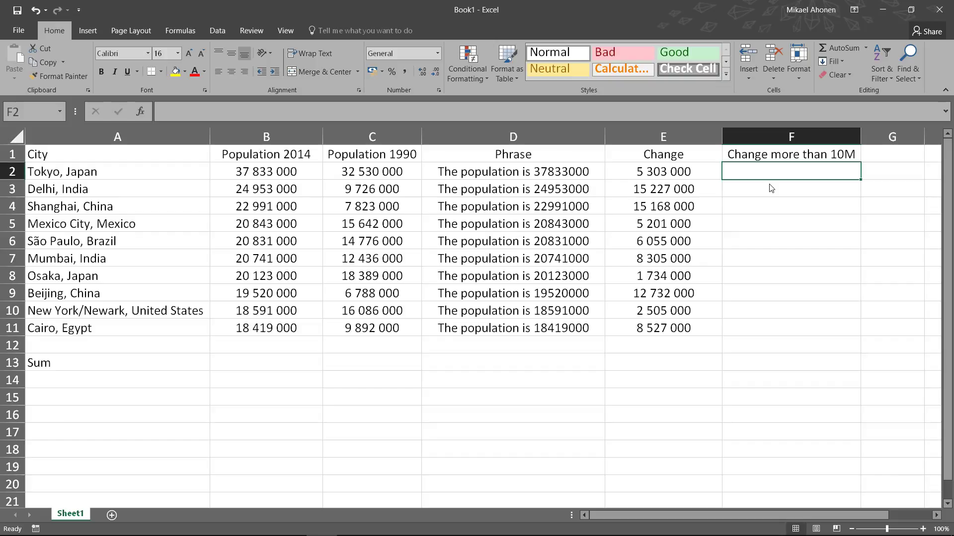
Enter =IF(E2>10000000;"Yes";"No") in F2, which shows No for Tokyo
type("=")
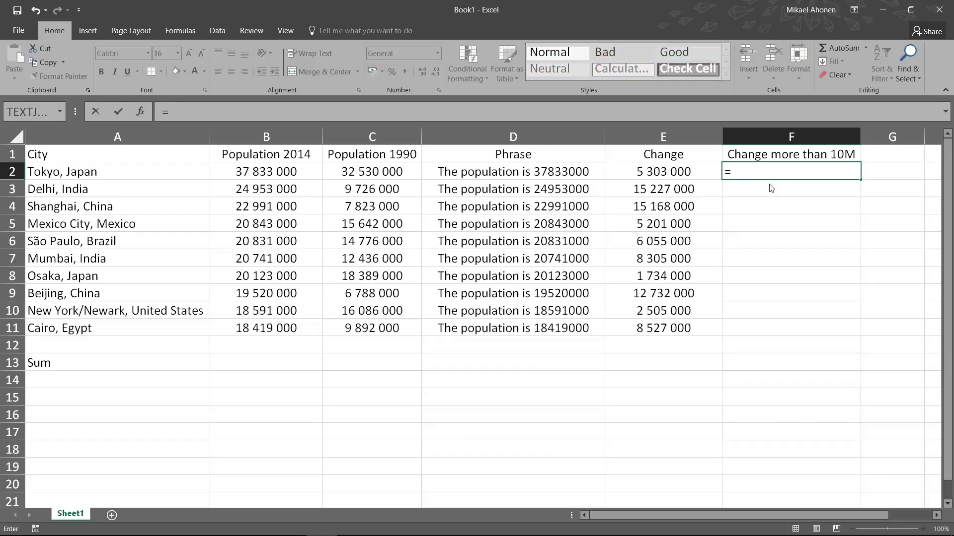
type("if")
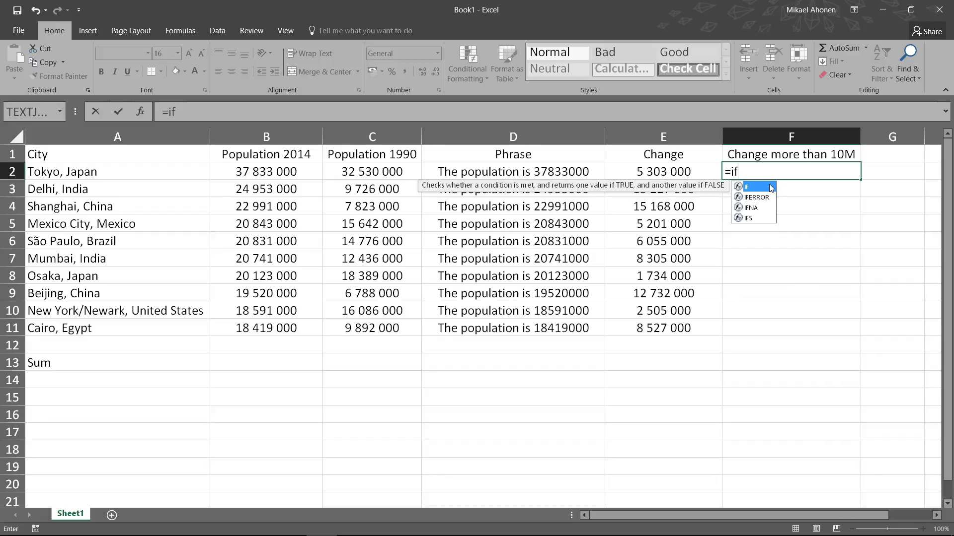
double_click(771, 187)
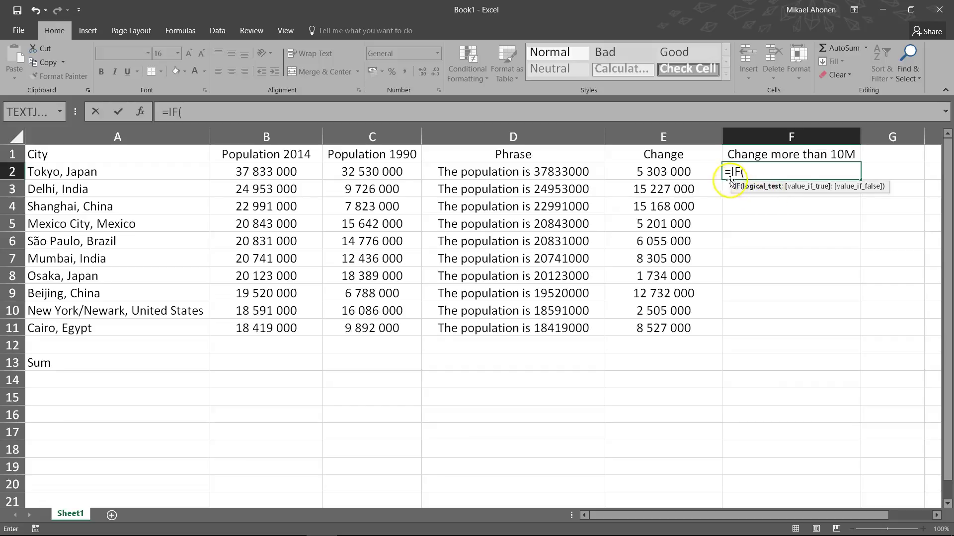
left_click(702, 172)
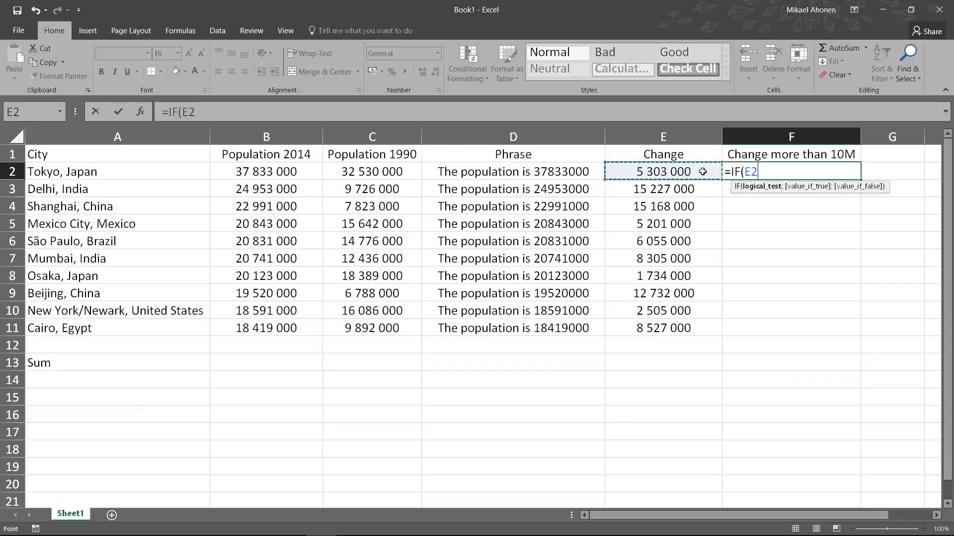
type(">")
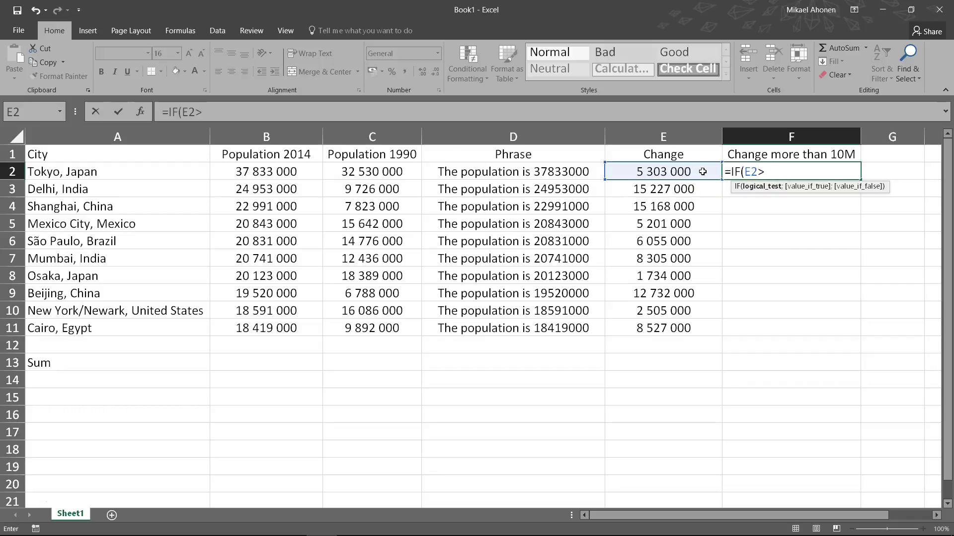
type("10000000")
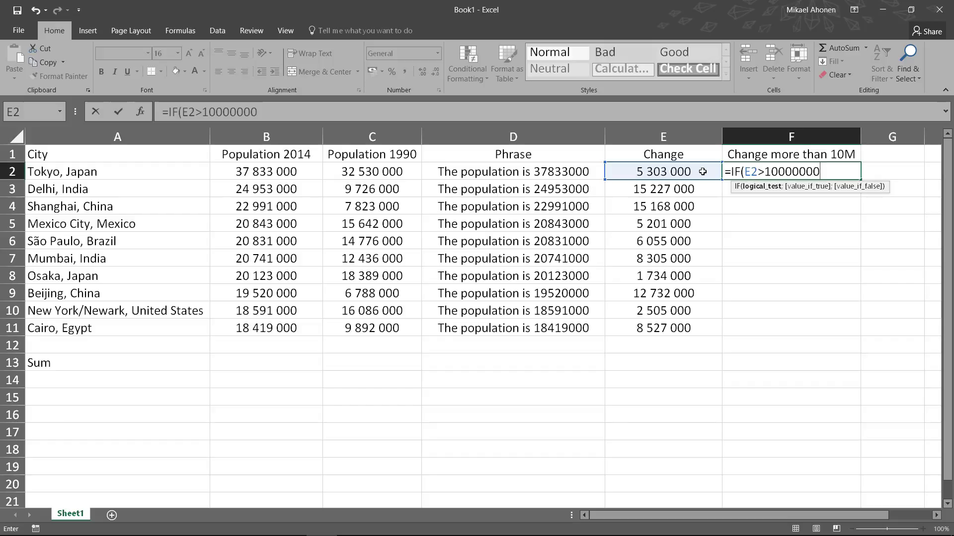
left_click(705, 171)
type(";")
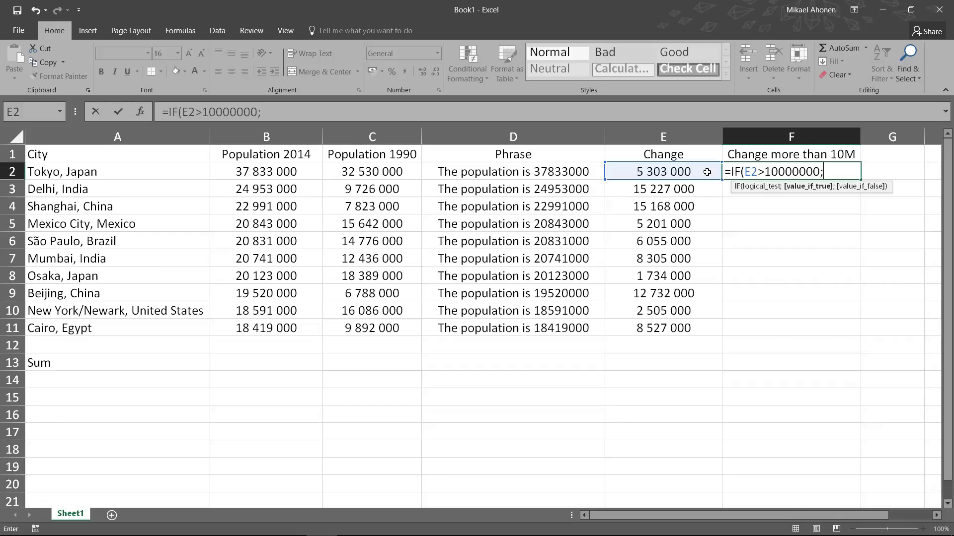
type("\"Yes\";\"No\"")
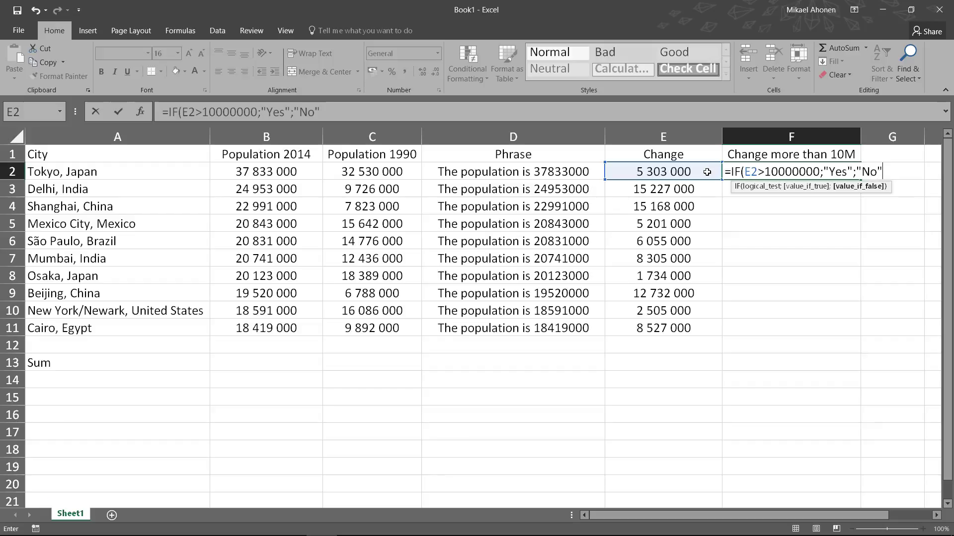
type(")")
key("Return")
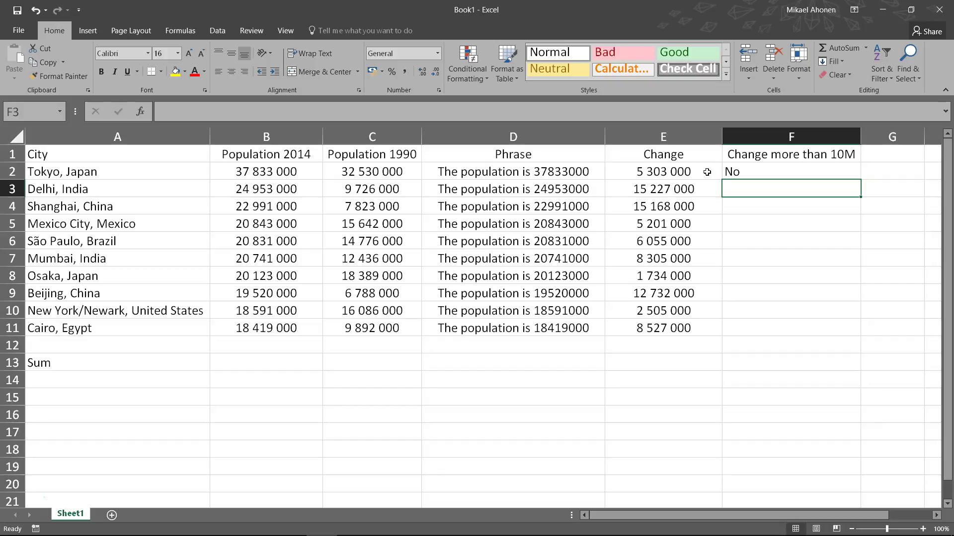
Copy the F2 Yes/No formula into F3:F11, marking Delhi, Shanghai and Beijing Yes
left_click(732, 174)
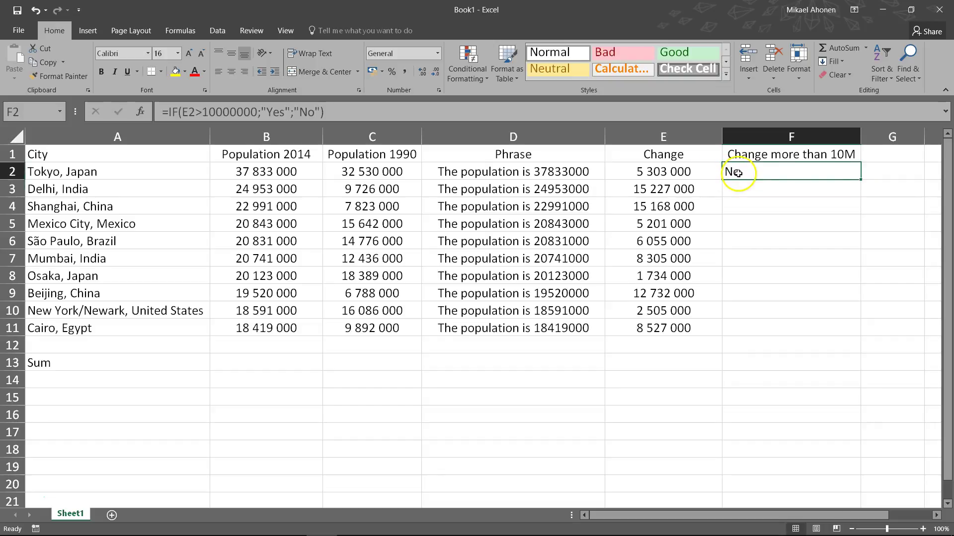
key("ctrl+c")
left_click_drag(745, 189, 818, 325)
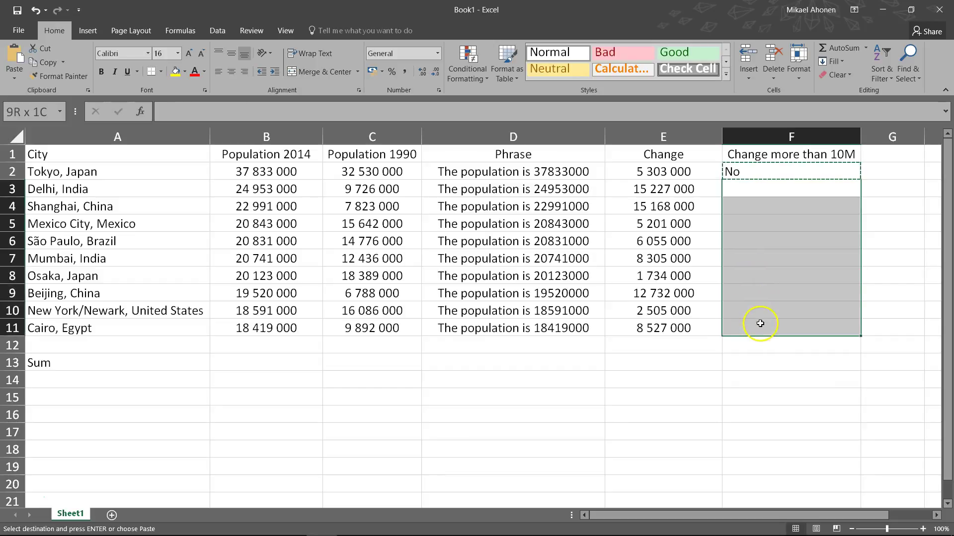
right_click(777, 223)
left_click(802, 275)
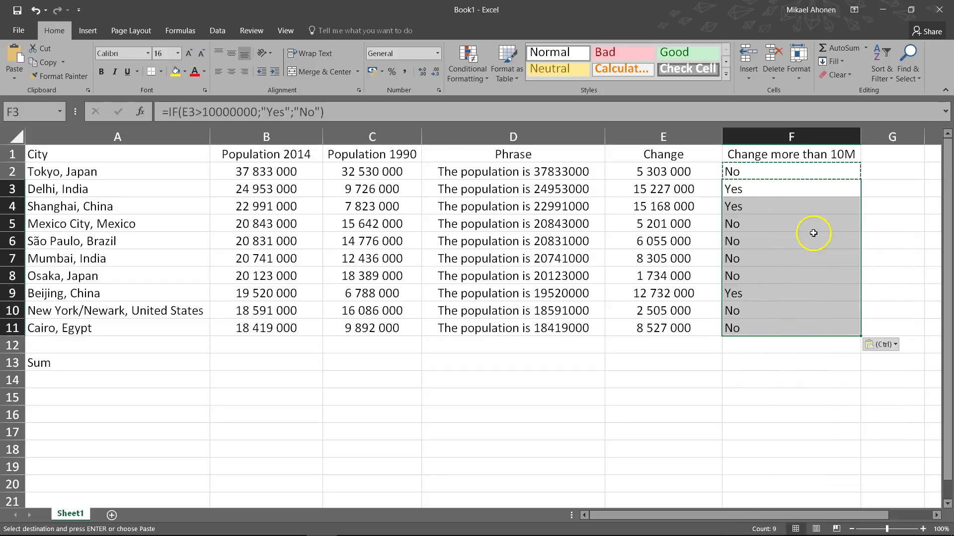
key("alt+n")
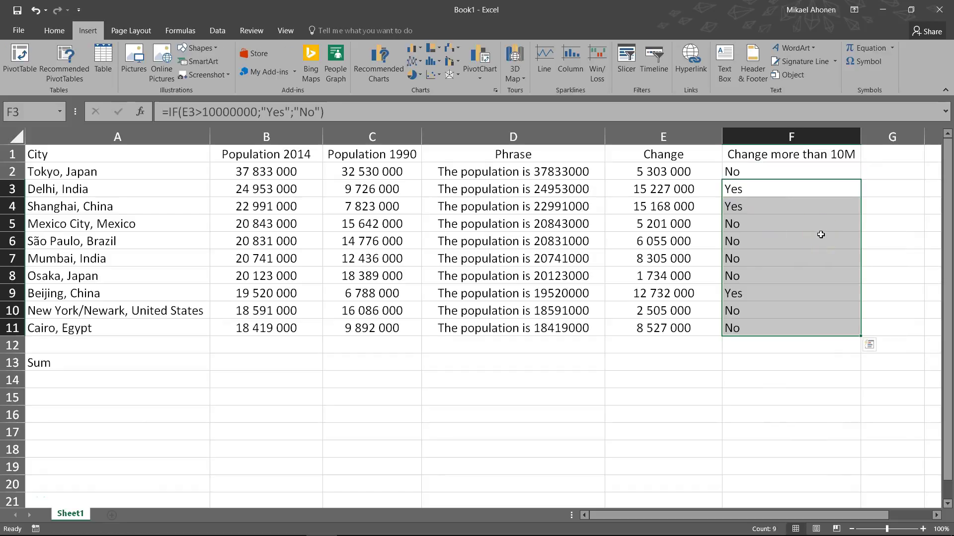
left_click(306, 364)
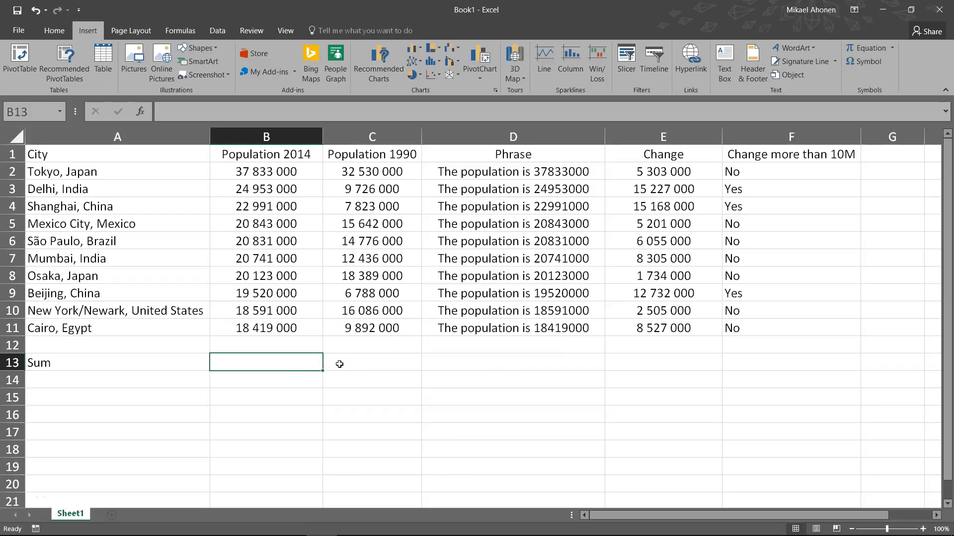
Enter =SUM(B2:B11) in B13, totalling 224 845 000
type("=")
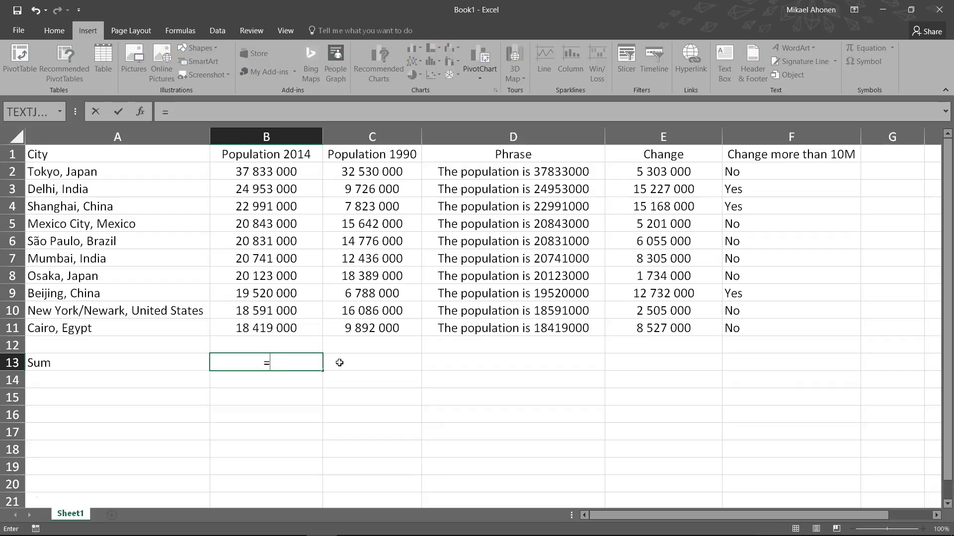
type("SUM(")
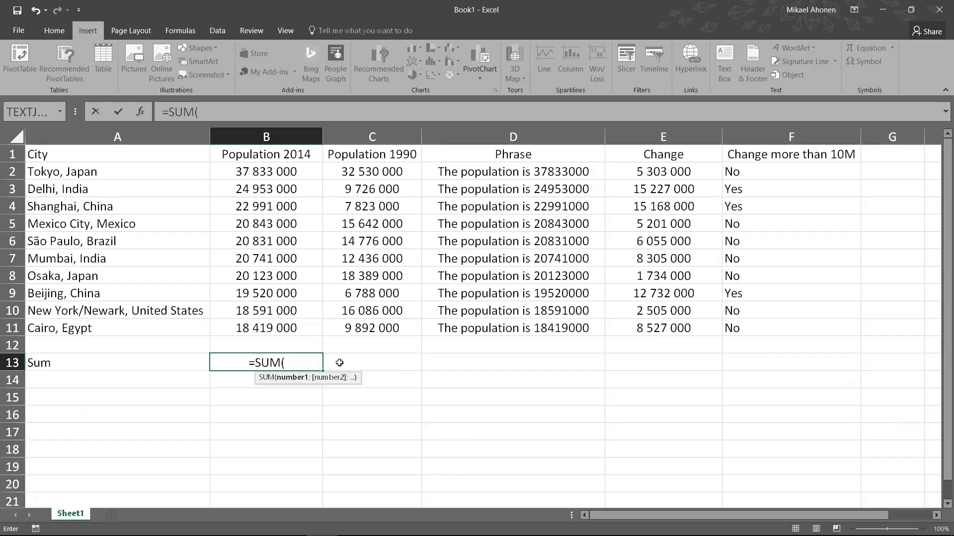
left_click_drag(277, 172, 273, 320)
key("Return")
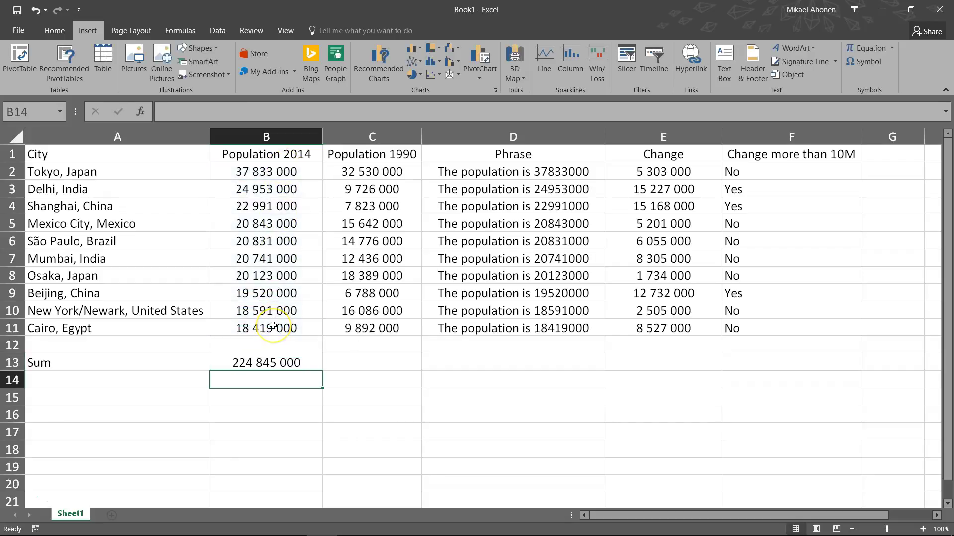
Replace the B2:B11 range in the B13 formula with the literal 37833000
left_click(278, 362)
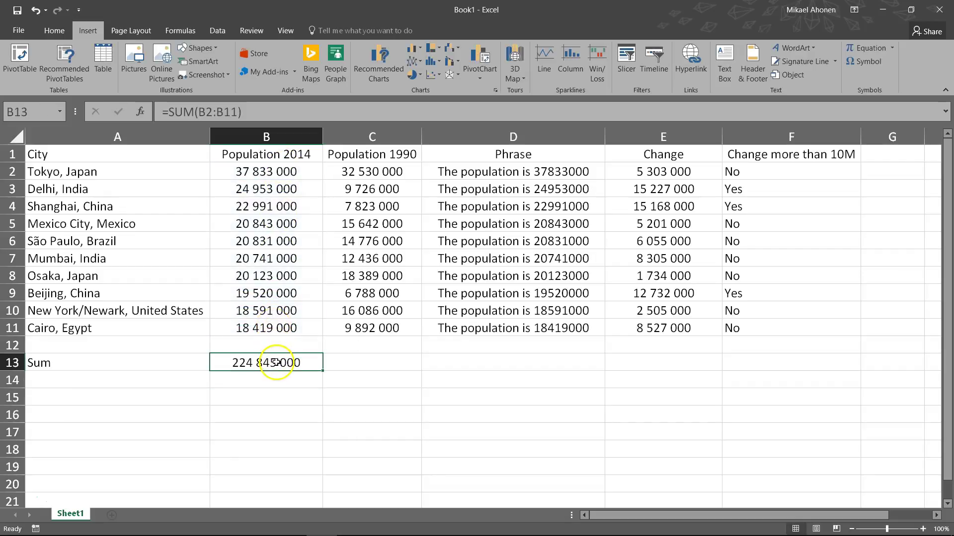
left_click(251, 114)
double_click(208, 112)
key("BackSpace")
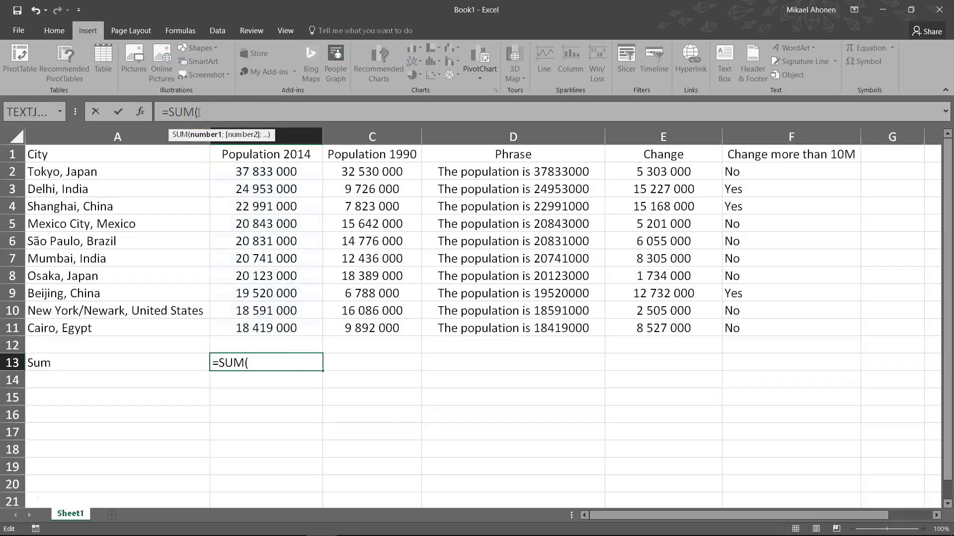
type("37833000;")
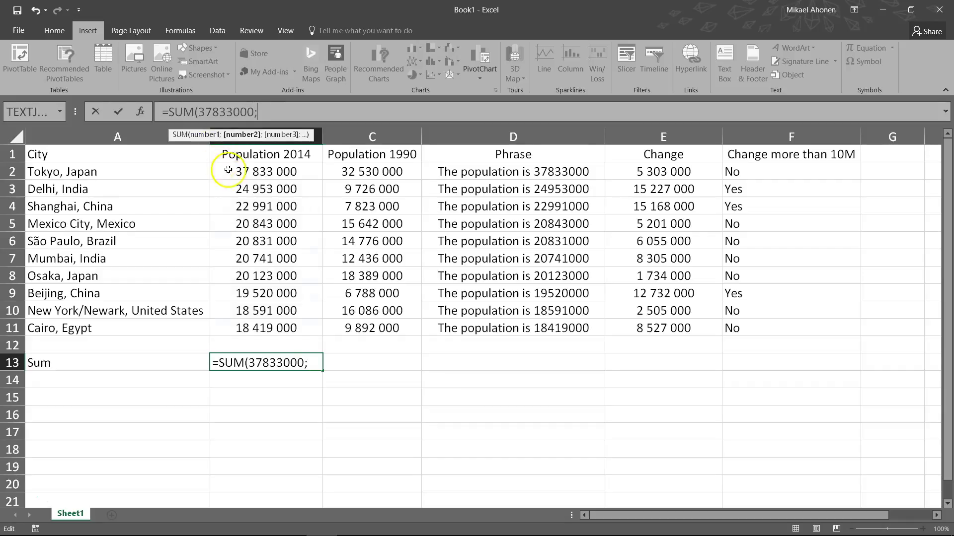
Add B3, B4 and B5:B11 as arguments, making =SUM(37833000;B3;B4;B5:B11)
left_click(250, 188)
type(";")
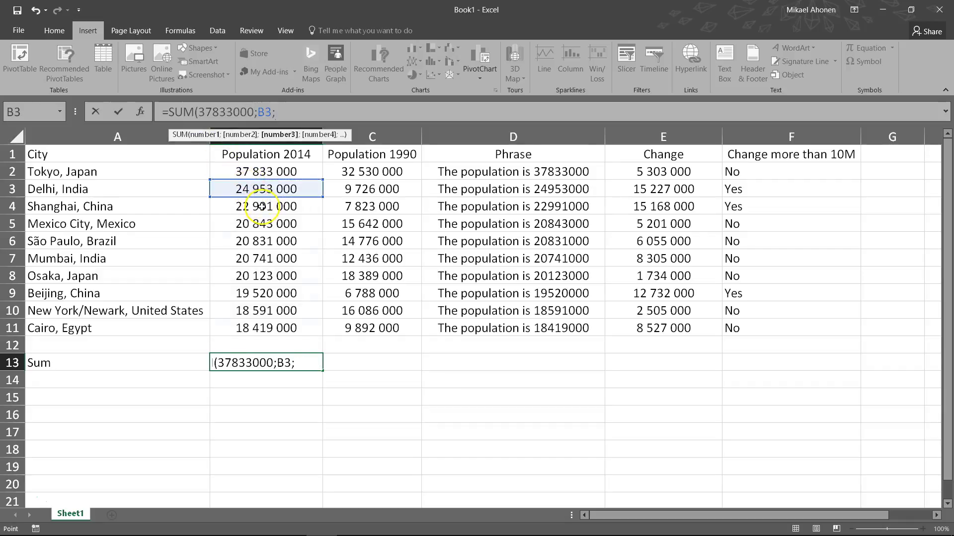
left_click(262, 206)
type(";")
left_click_drag(249, 223, 278, 324)
type(")")
key("Return")
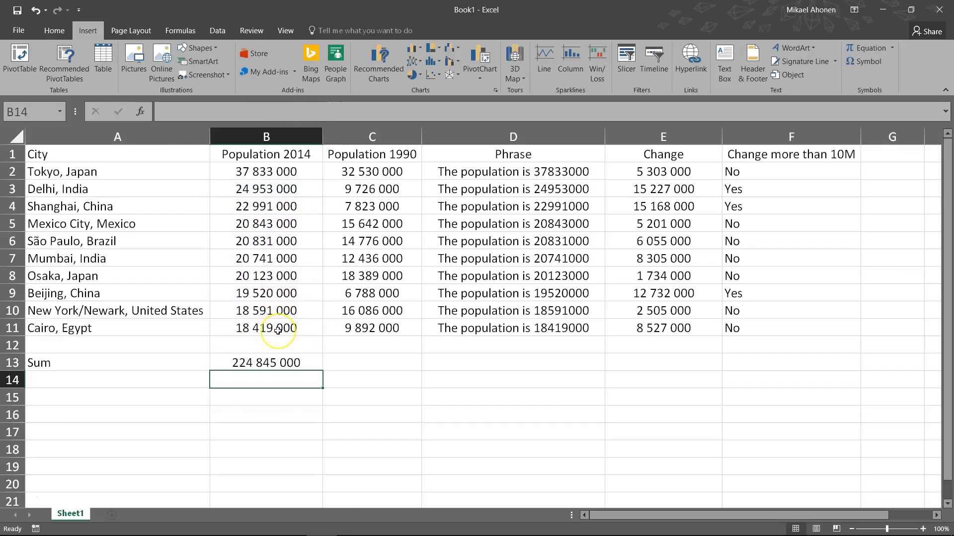
left_click(275, 363)
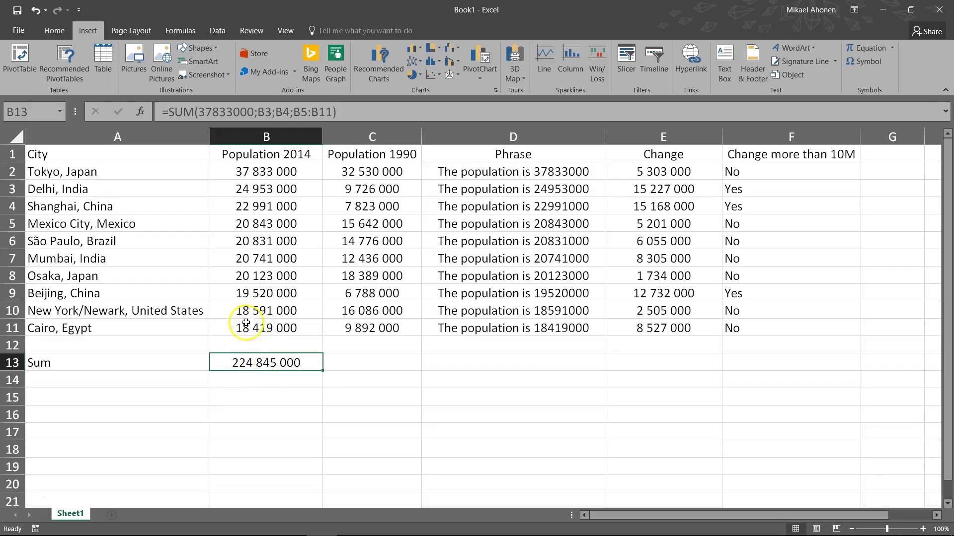
Show Function Arguments for B13's SUM and move the dialog left to reveal columns E and F
left_click(185, 112)
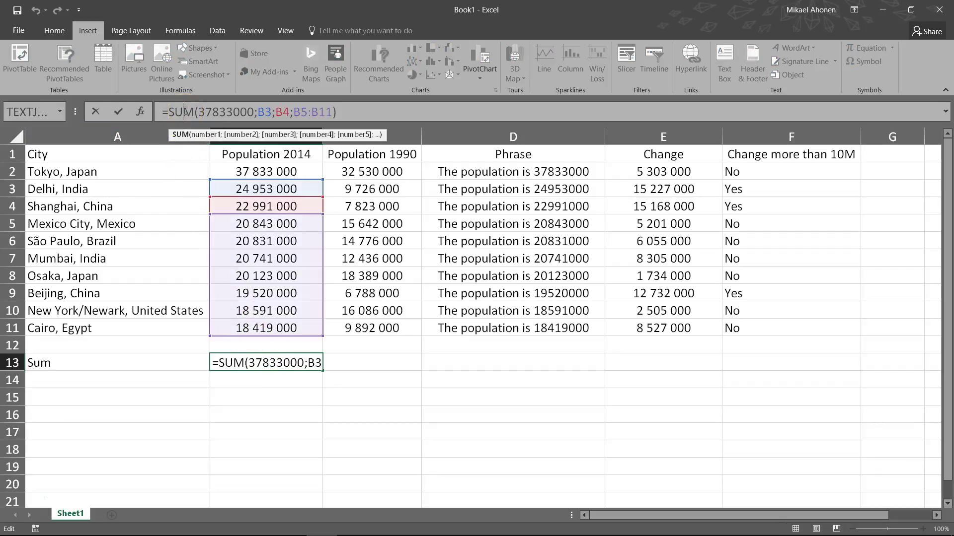
left_click(160, 110)
left_click(140, 113)
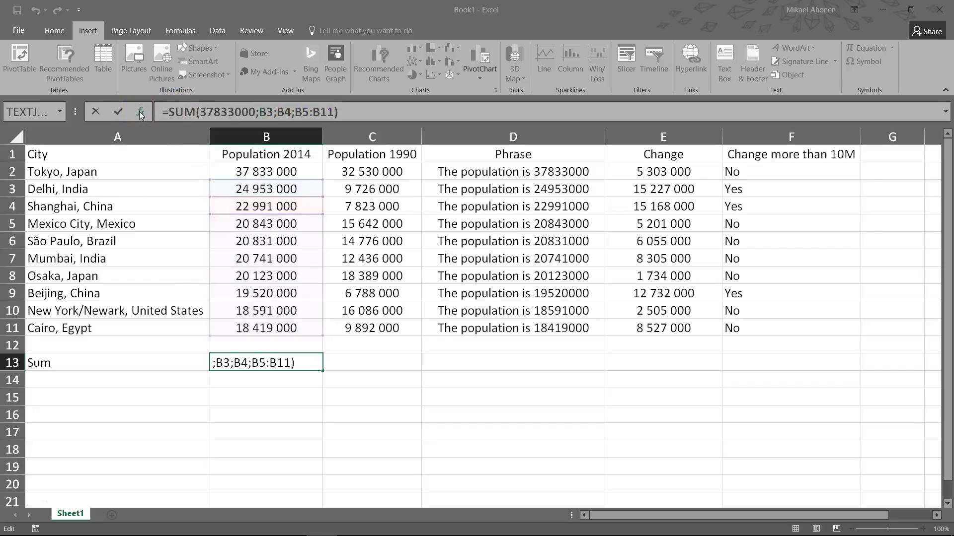
left_click(481, 133)
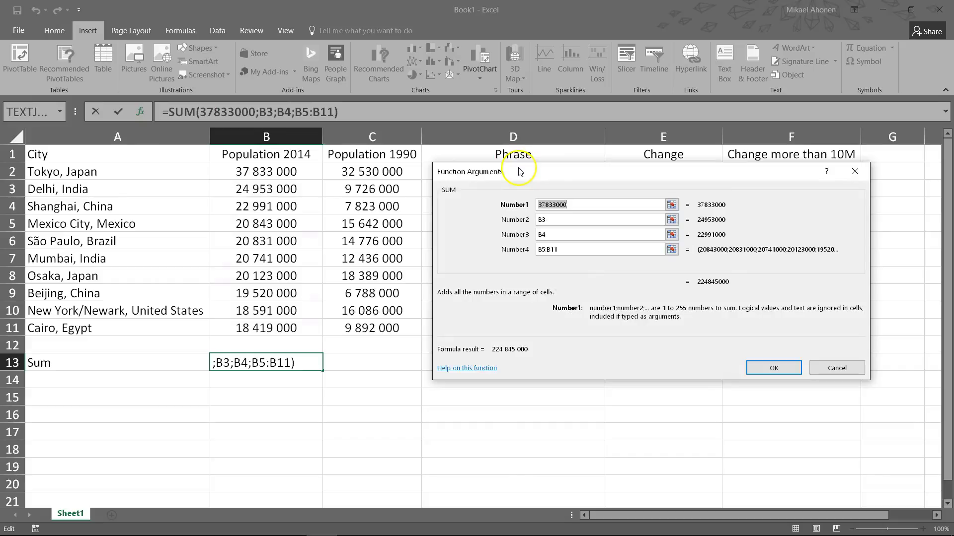
left_click_drag(521, 172, 328, 175)
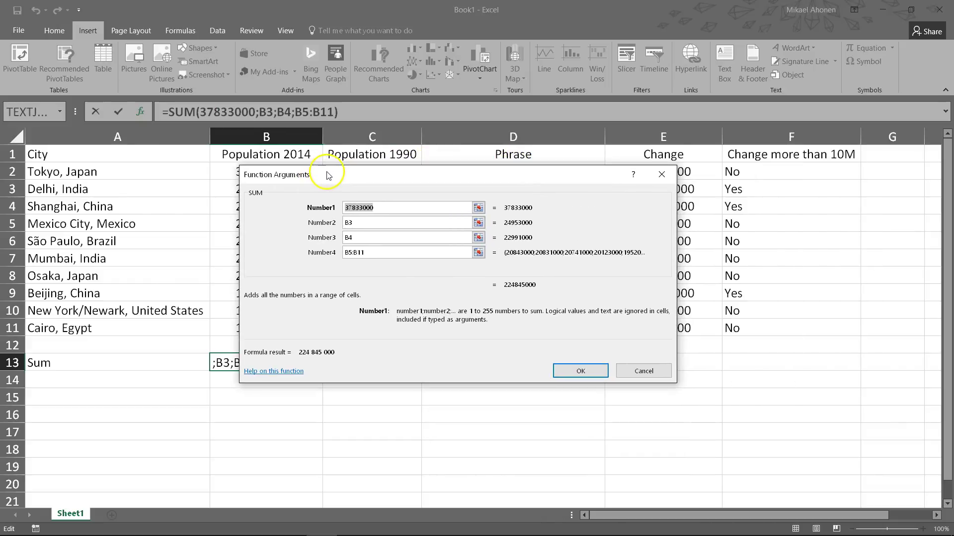